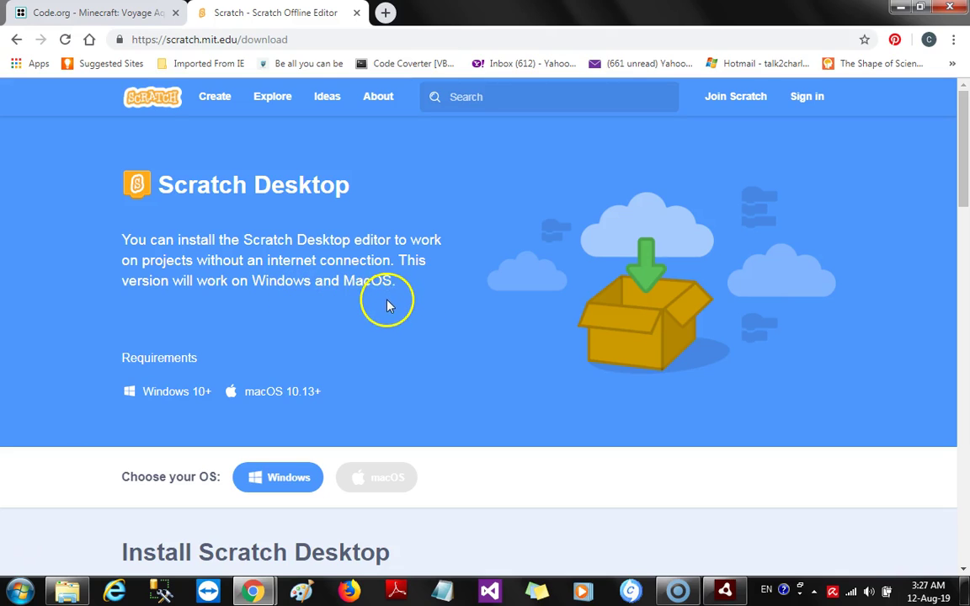
Review the Scratch Desktop description, system requirements and operating system choices on the download page
{"action": "scroll", "coordinate": [390, 313], "scroll_direction": "down", "scroll_amount": 3}
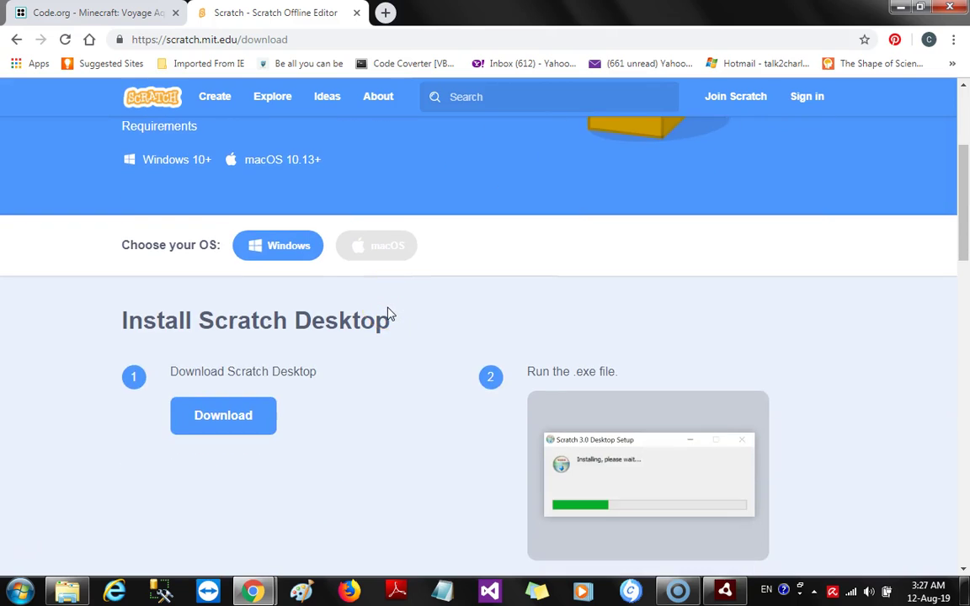
{"action": "scroll", "coordinate": [390, 317], "scroll_direction": "down", "scroll_amount": 2}
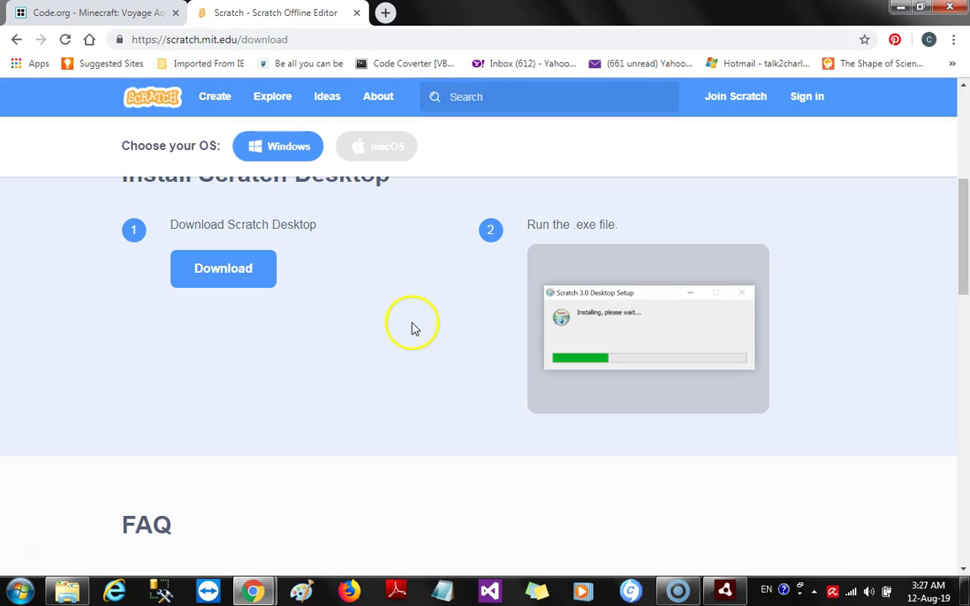
{"action": "scroll", "coordinate": [412, 328], "scroll_direction": "up", "scroll_amount": 2}
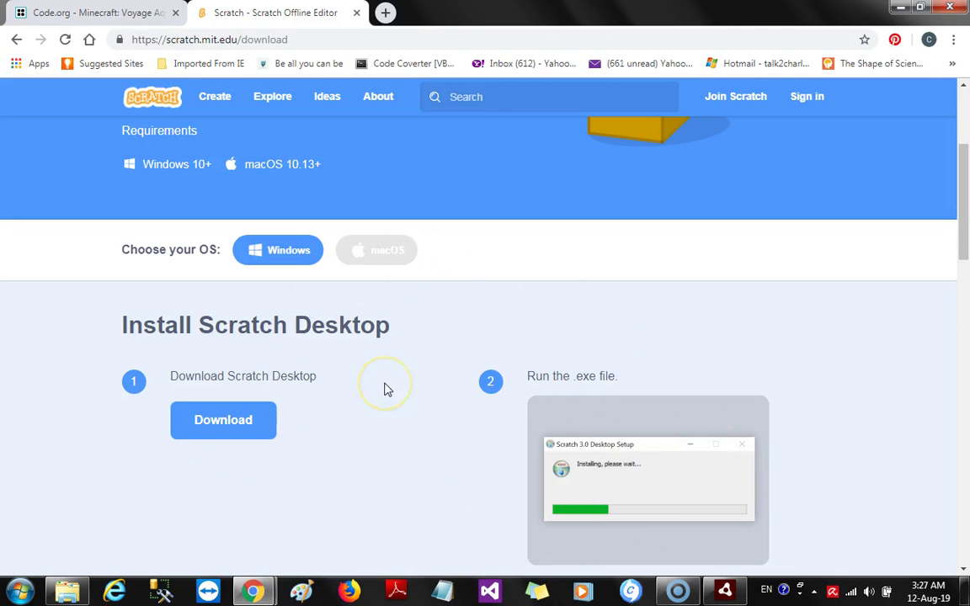
{"action": "scroll", "coordinate": [386, 389], "scroll_direction": "up", "scroll_amount": 3}
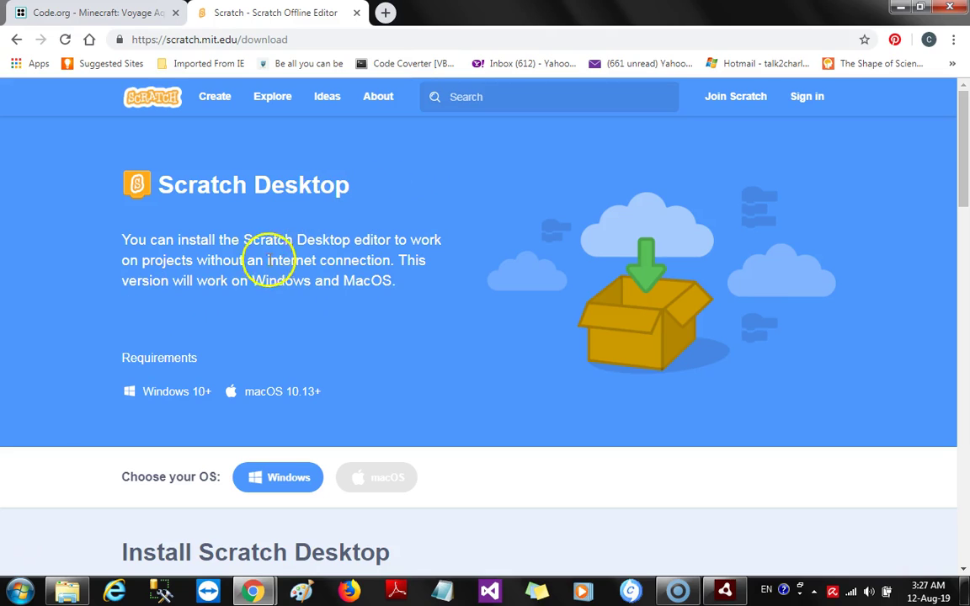
{"action": "scroll", "coordinate": [404, 268], "scroll_direction": "down", "scroll_amount": 1}
{"action": "scroll", "coordinate": [405, 270], "scroll_direction": "down", "scroll_amount": 1}
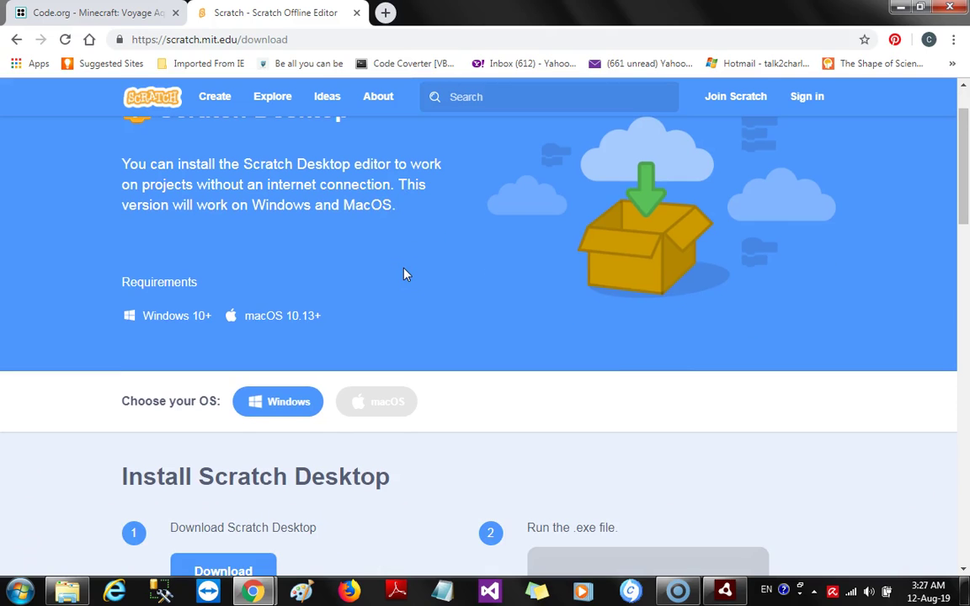
{"action": "scroll", "coordinate": [405, 274], "scroll_direction": "down", "scroll_amount": 2}
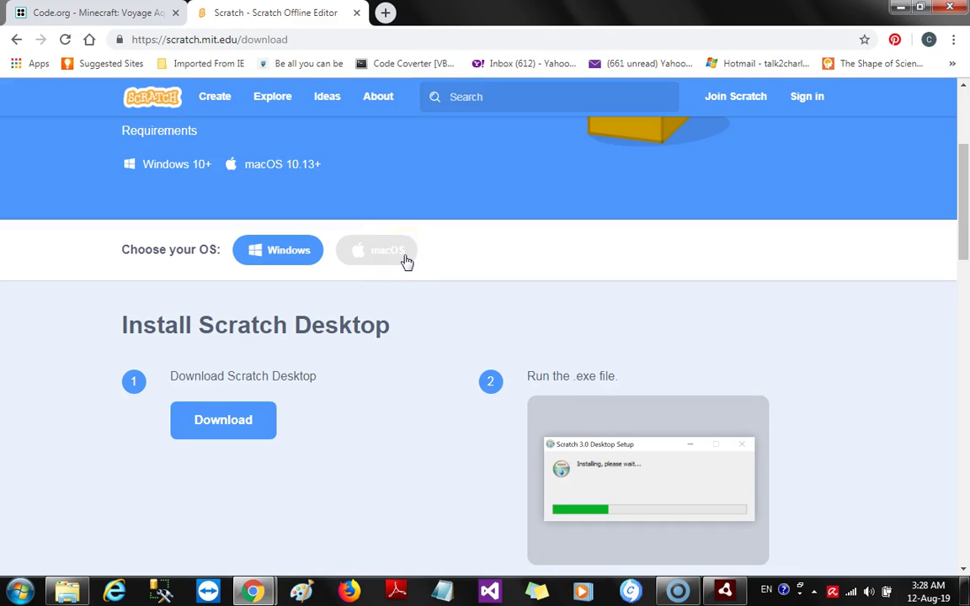
{"action": "left_click", "coordinate": [345, 270]}
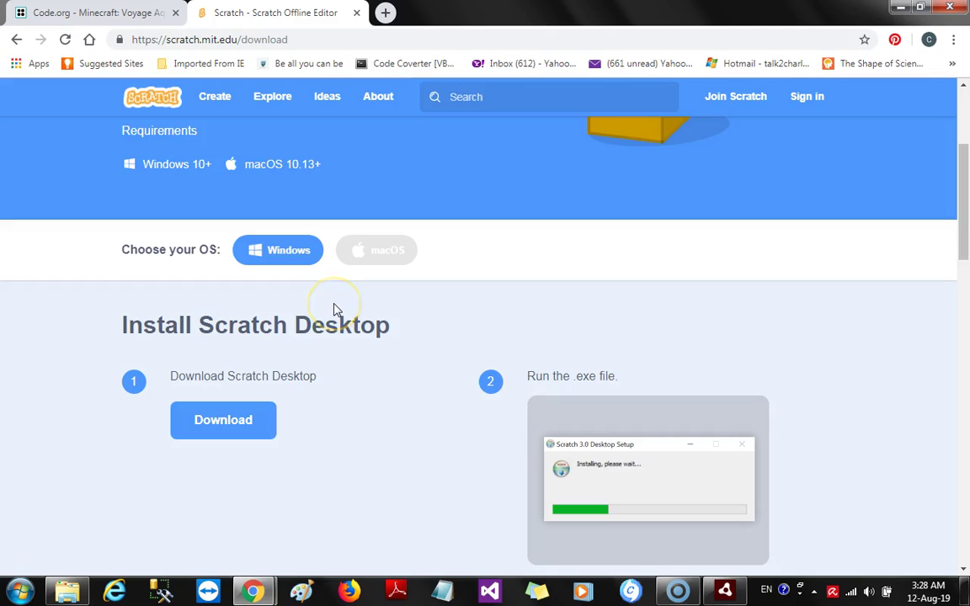
Examine the Windows installation instructions for downloading Scratch Desktop and running the .exe file
{"action": "scroll", "coordinate": [333, 310], "scroll_direction": "down", "scroll_amount": 1}
{"action": "scroll", "coordinate": [334, 310], "scroll_direction": "down", "scroll_amount": 1}
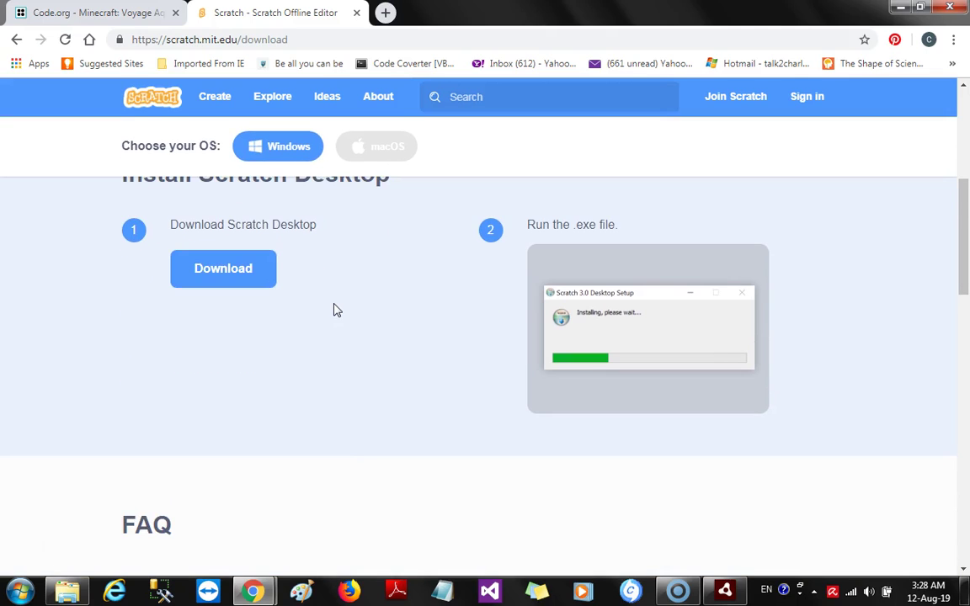
{"action": "scroll", "coordinate": [334, 310], "scroll_direction": "up", "scroll_amount": 1}
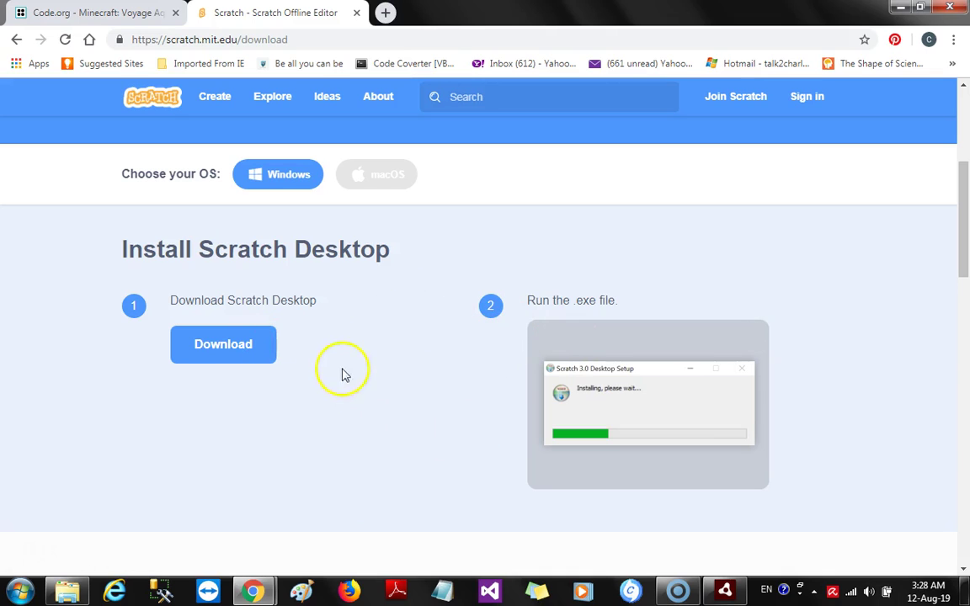
{"action": "scroll", "coordinate": [308, 385], "scroll_direction": "down", "scroll_amount": 2}
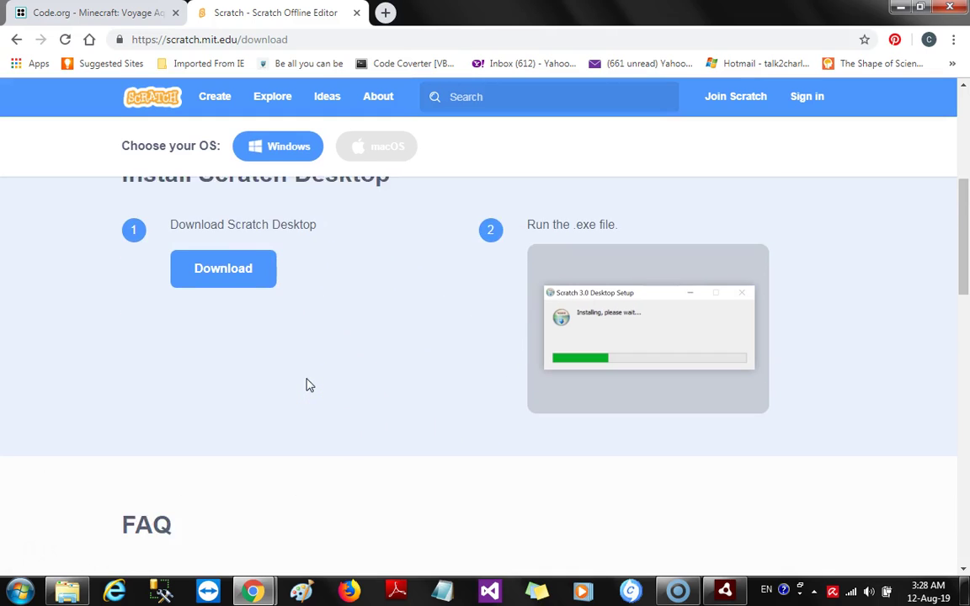
{"action": "scroll", "coordinate": [307, 385], "scroll_direction": "up", "scroll_amount": 1}
{"action": "scroll", "coordinate": [307, 385], "scroll_direction": "up", "scroll_amount": 1}
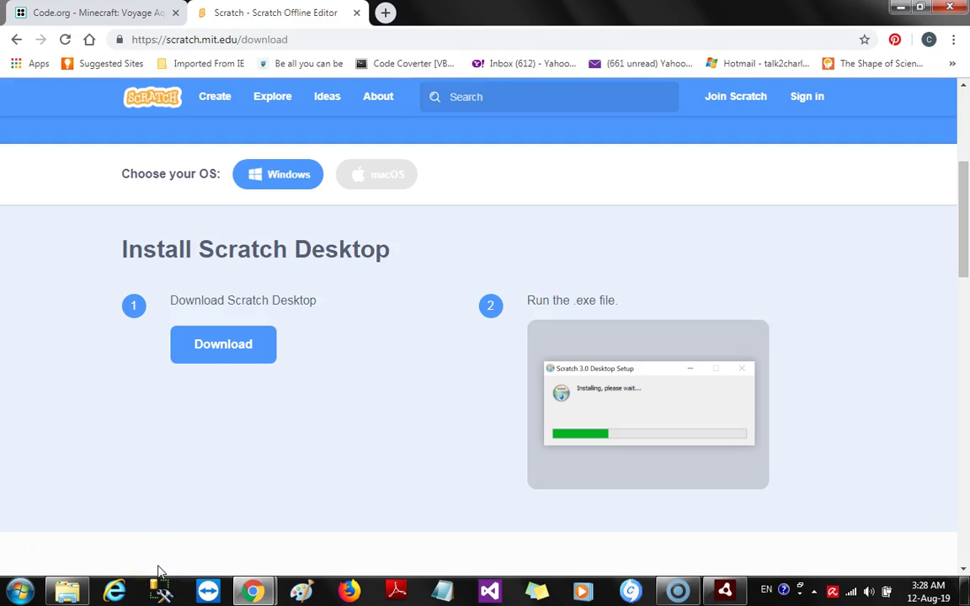
{"action": "left_click", "coordinate": [214, 459]}
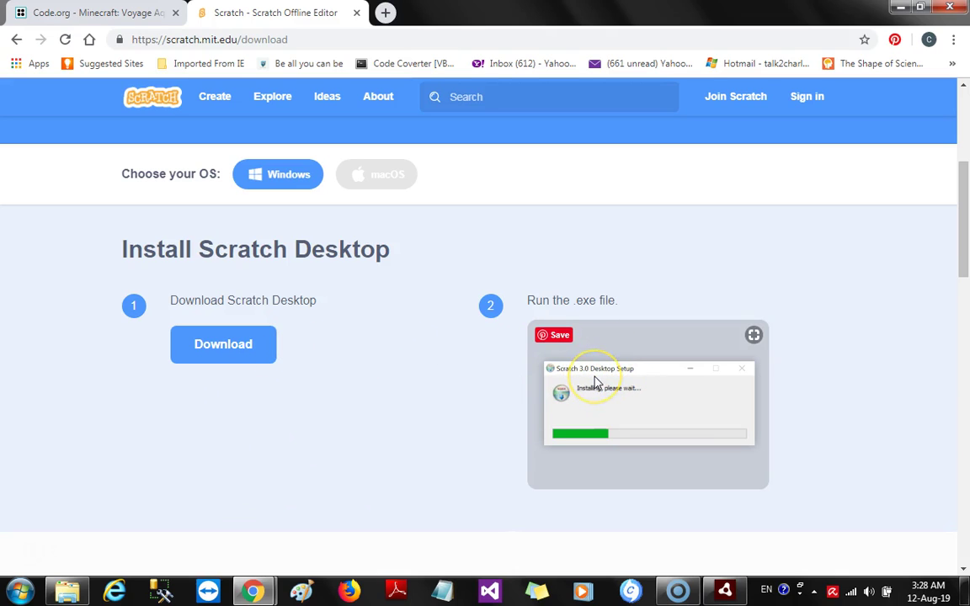
{"action": "scroll", "coordinate": [595, 384], "scroll_direction": "down", "scroll_amount": 1}
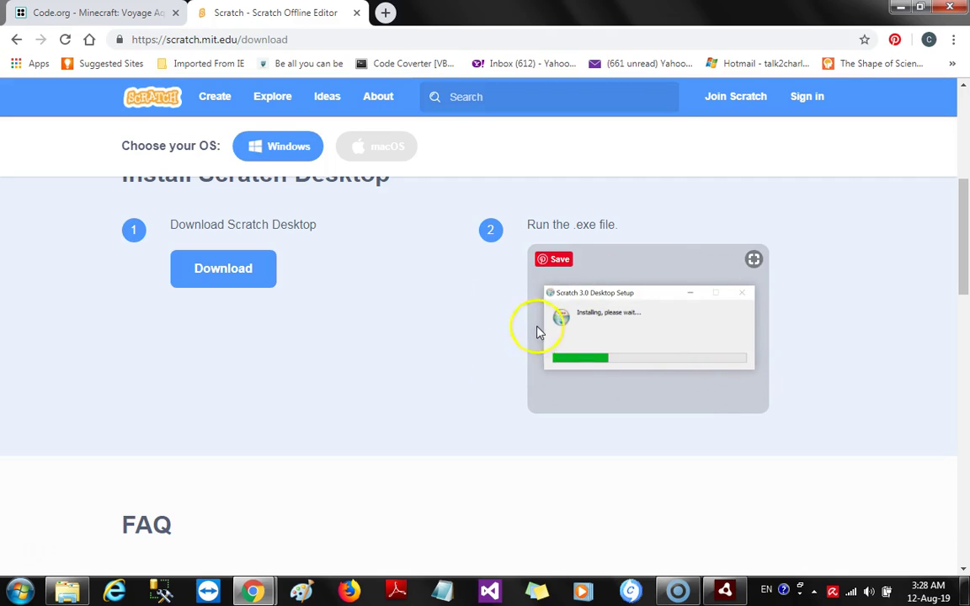
{"action": "left_click", "coordinate": [355, 289]}
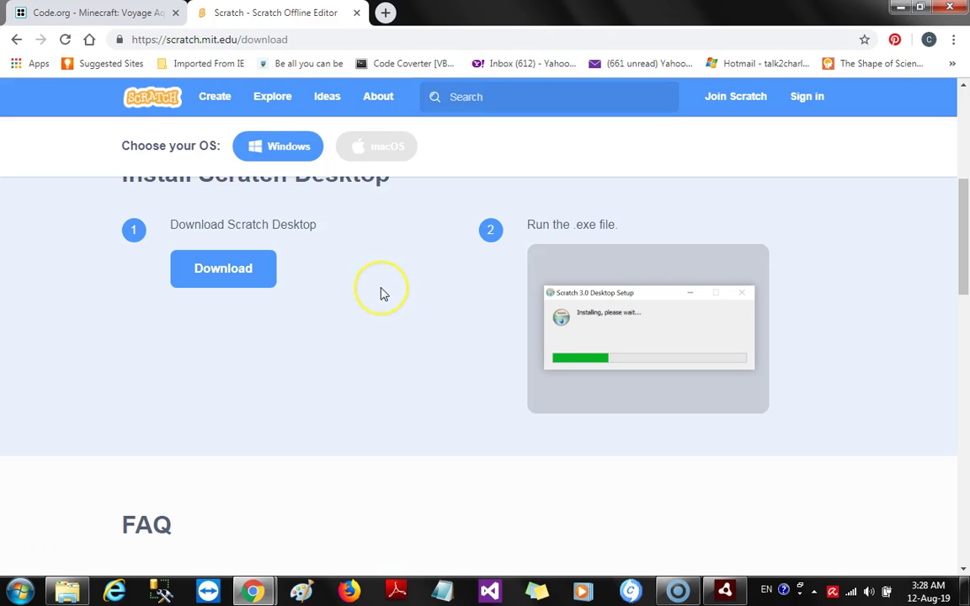
Start downloading the Scratch Desktop installer for Windows and cancel the running download
{"action": "scroll", "coordinate": [381, 294], "scroll_direction": "up", "scroll_amount": 1}
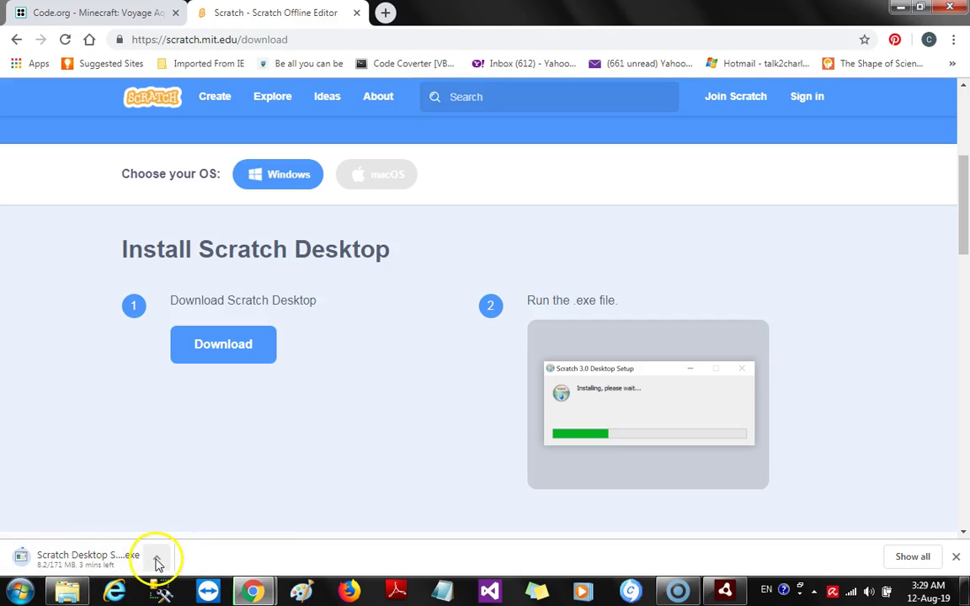
{"action": "left_click", "coordinate": [156, 559]}
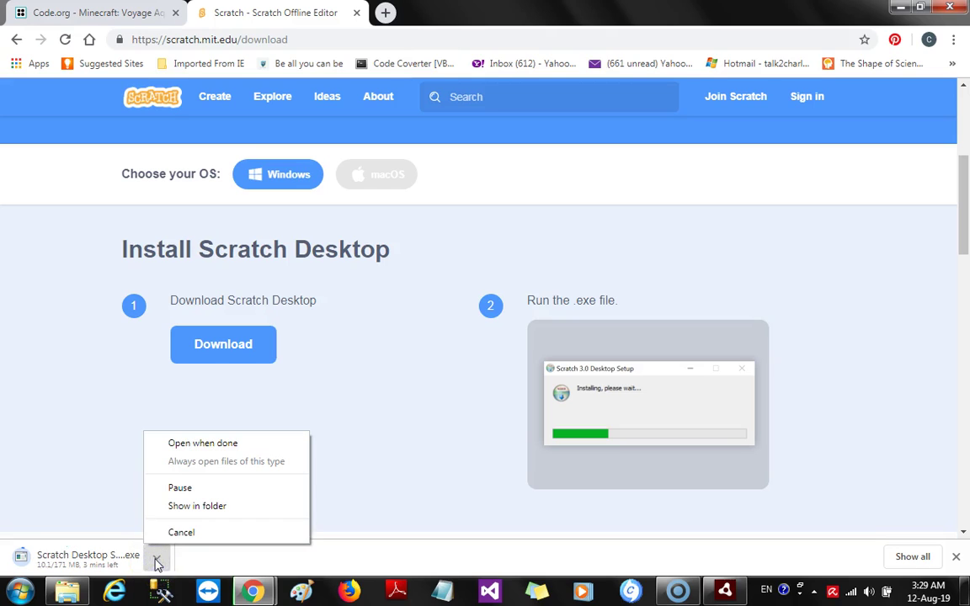
{"action": "left_click", "coordinate": [171, 536]}
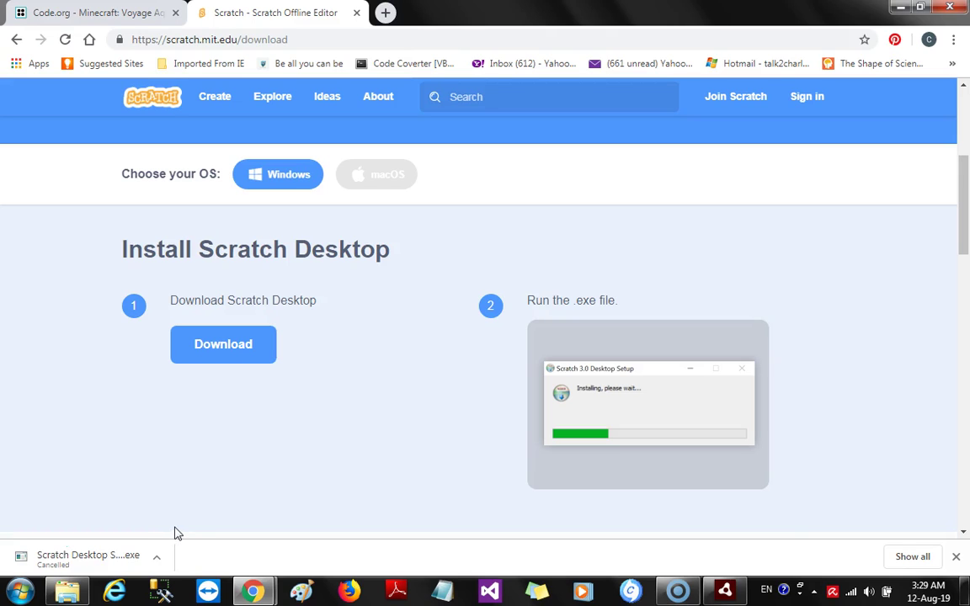
{"action": "left_click", "coordinate": [80, 564]}
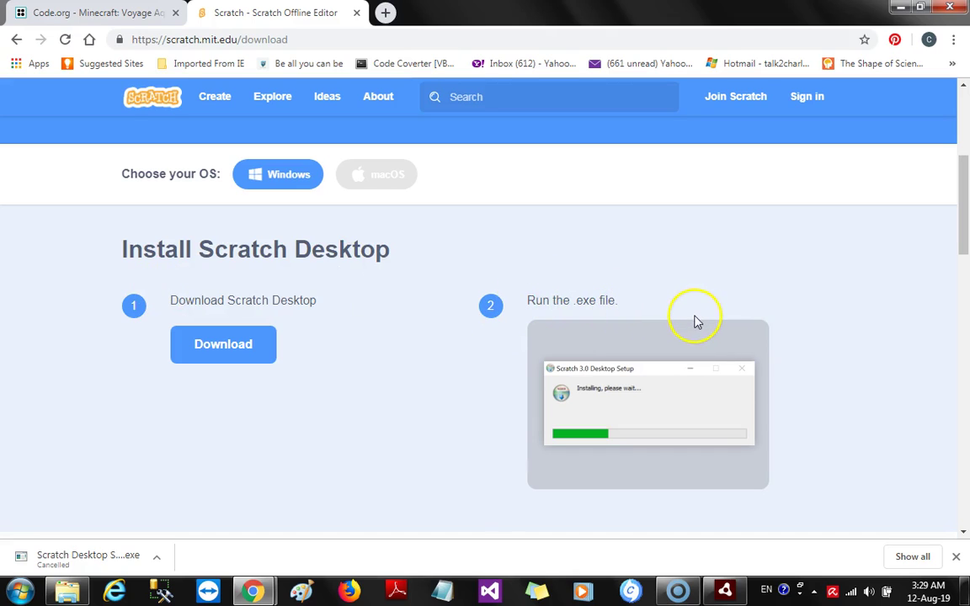
{"action": "left_click", "coordinate": [131, 558]}
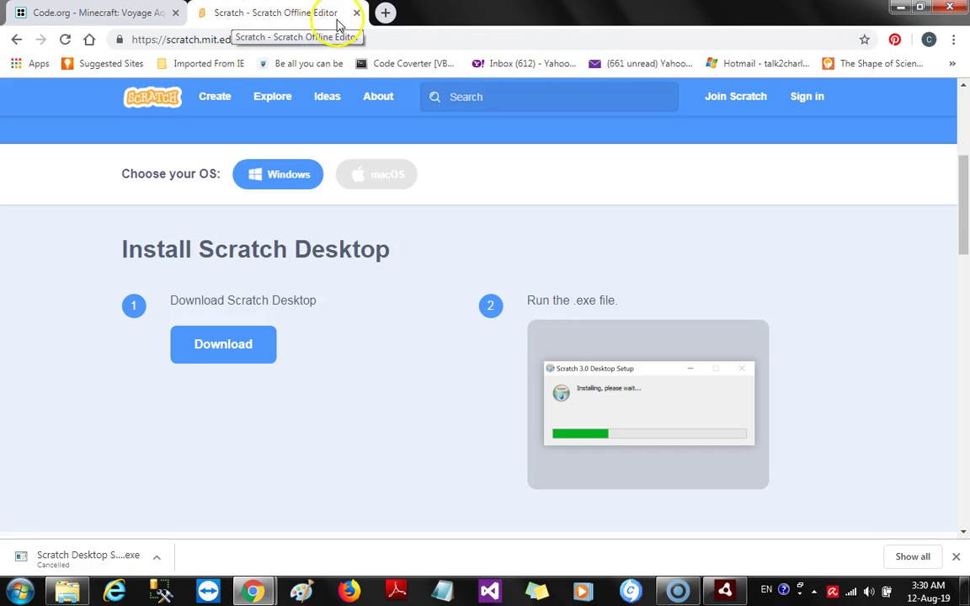
View the Code.org Minecraft: Voyage Aquatic puzzle page and return to the Scratch download page
{"action": "left_click", "coordinate": [121, 17]}
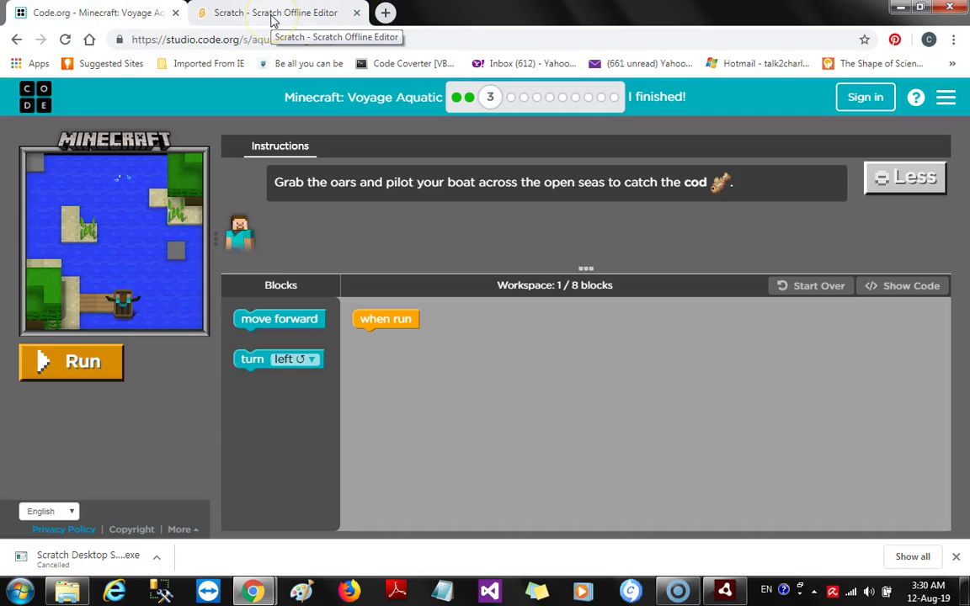
{"action": "left_click", "coordinate": [272, 17]}
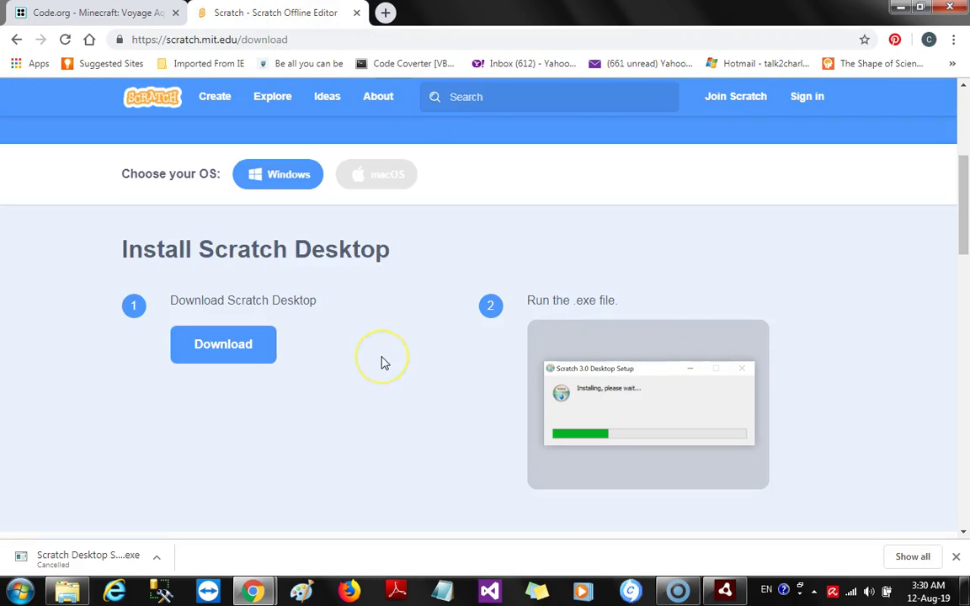
Read the FAQ down to the entry on sharing from Scratch Desktop, highlighting its question and the suggested workaround
{"action": "scroll", "coordinate": [382, 362], "scroll_direction": "down", "scroll_amount": 5}
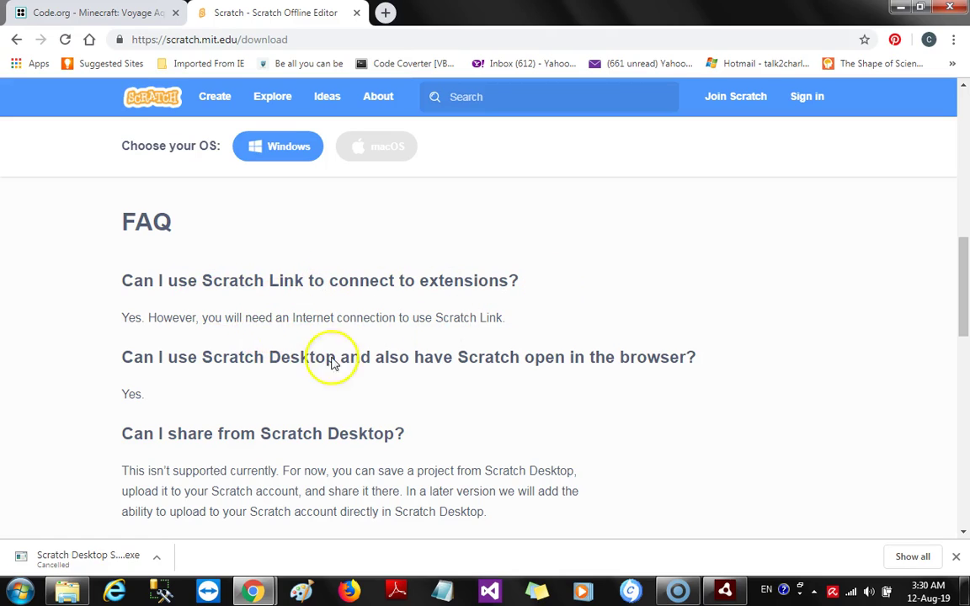
{"action": "scroll", "coordinate": [304, 351], "scroll_direction": "down", "scroll_amount": 1}
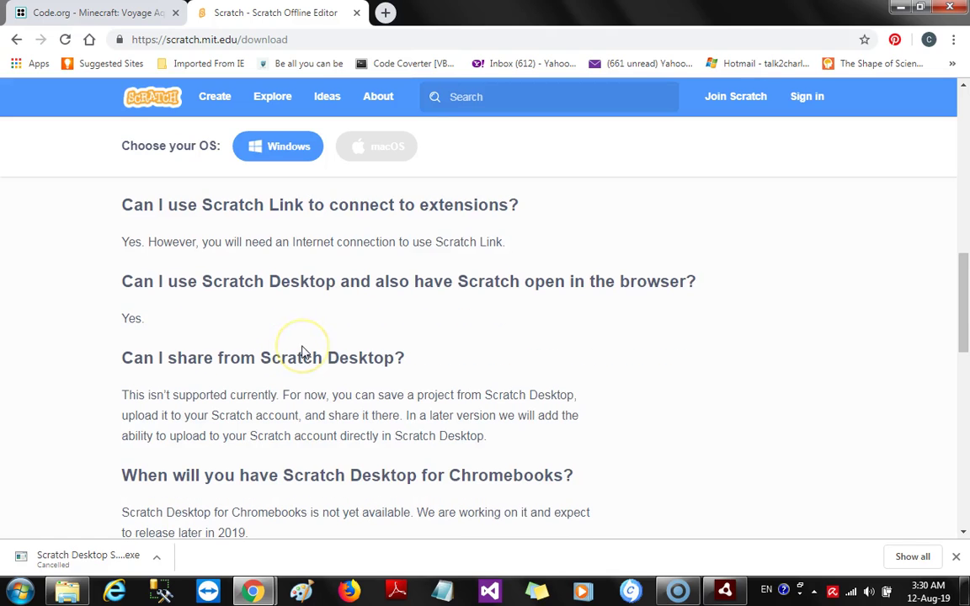
{"action": "scroll", "coordinate": [304, 351], "scroll_direction": "down", "scroll_amount": 1}
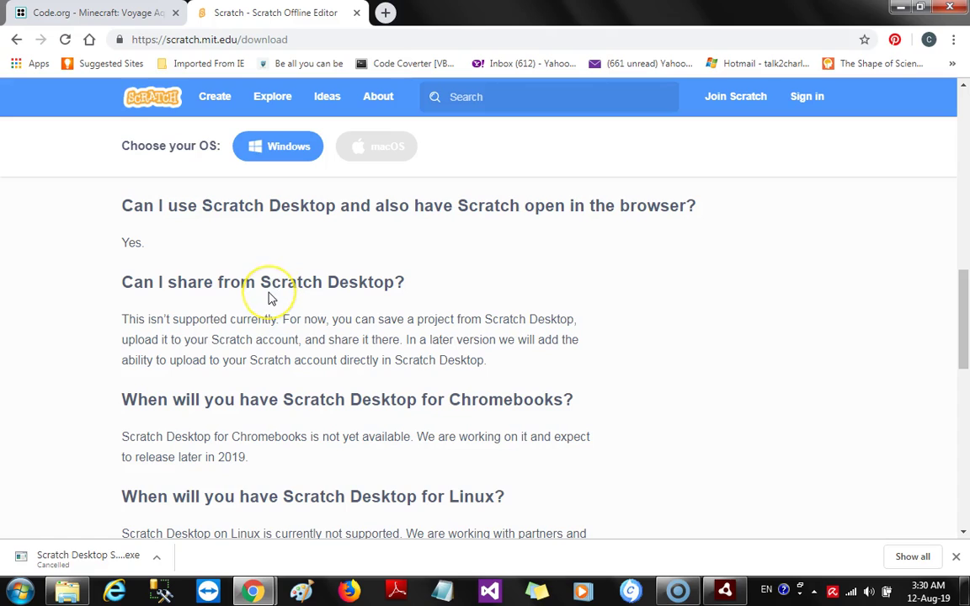
{"action": "scroll", "coordinate": [270, 298], "scroll_direction": "down", "scroll_amount": 1}
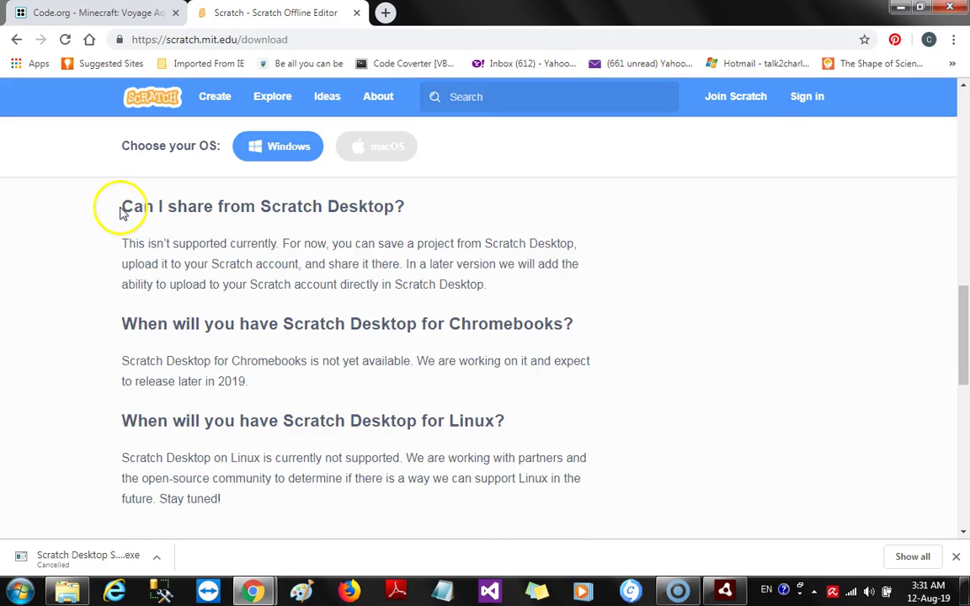
{"action": "left_click_drag", "start_coordinate": [123, 205], "coordinate": [421, 201]}
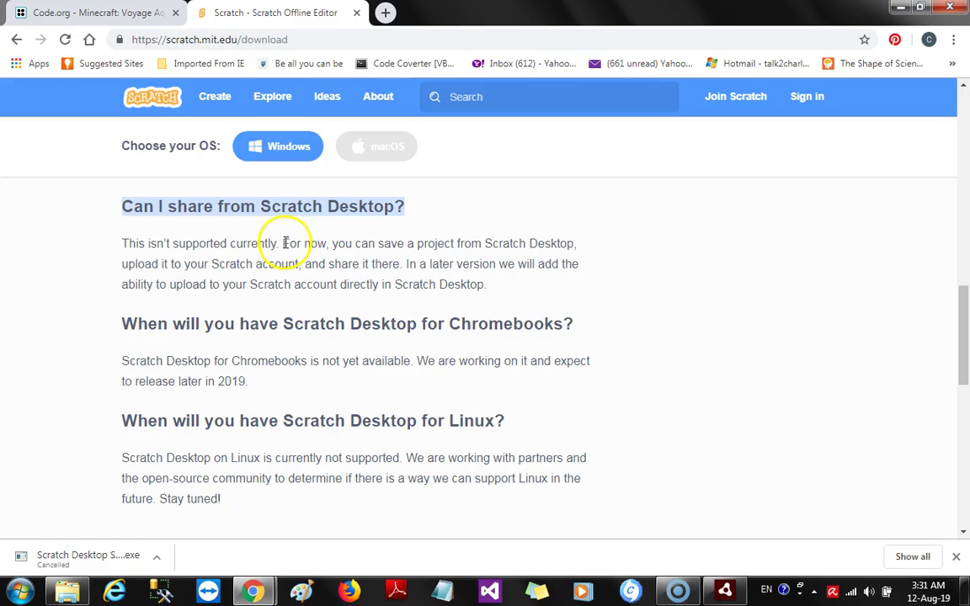
{"action": "left_click_drag", "start_coordinate": [281, 243], "coordinate": [486, 286]}
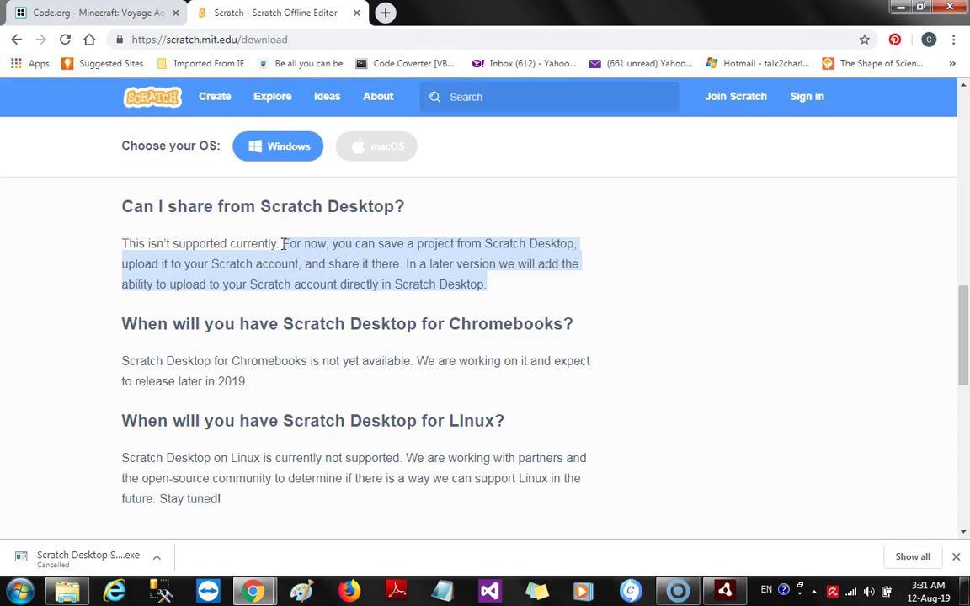
Read the FAQ entries on Scratch Desktop for Chromebooks and Linux, highlighting each question with its answer
{"action": "left_click", "coordinate": [138, 354]}
{"action": "left_click", "coordinate": [123, 324]}
{"action": "left_click_drag", "start_coordinate": [124, 324], "coordinate": [265, 384]}
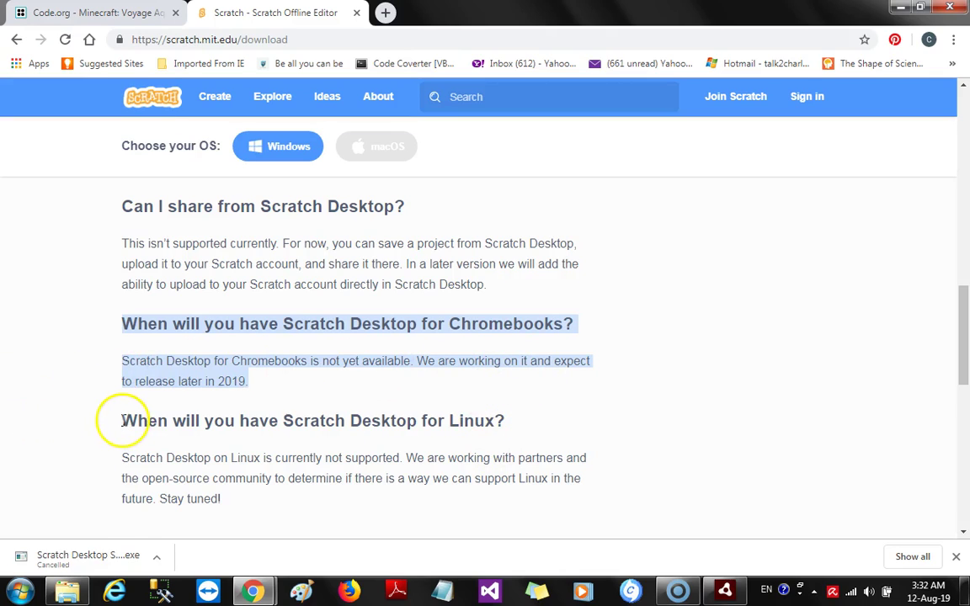
{"action": "left_click_drag", "start_coordinate": [124, 421], "coordinate": [410, 506]}
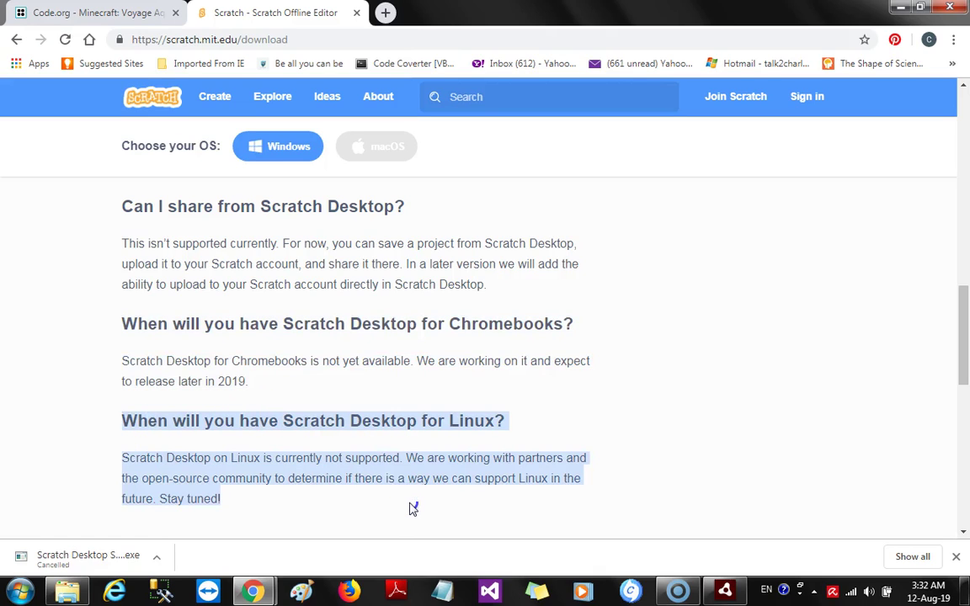
{"action": "left_click", "coordinate": [241, 510]}
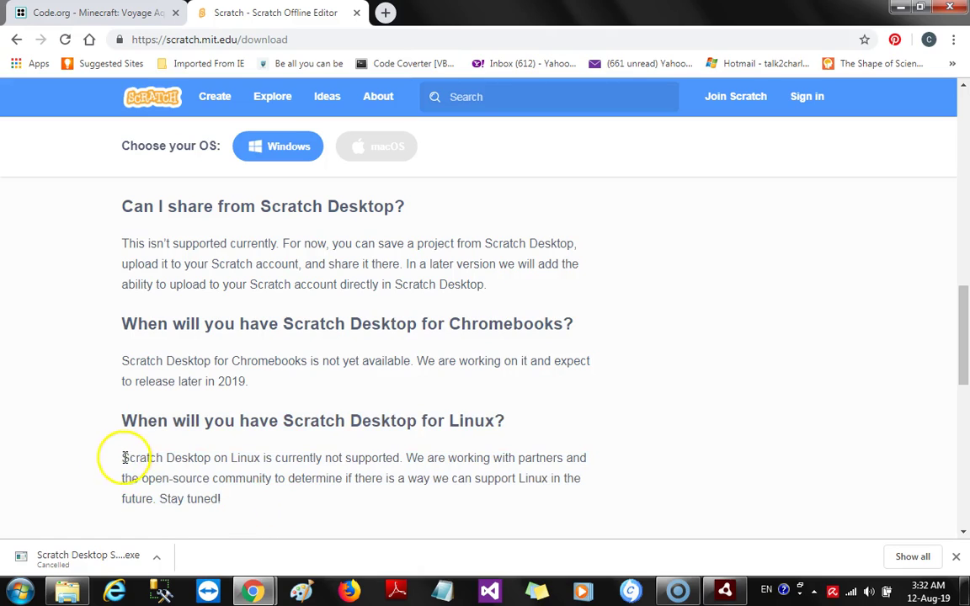
{"action": "left_click_drag", "start_coordinate": [157, 498], "coordinate": [227, 499]}
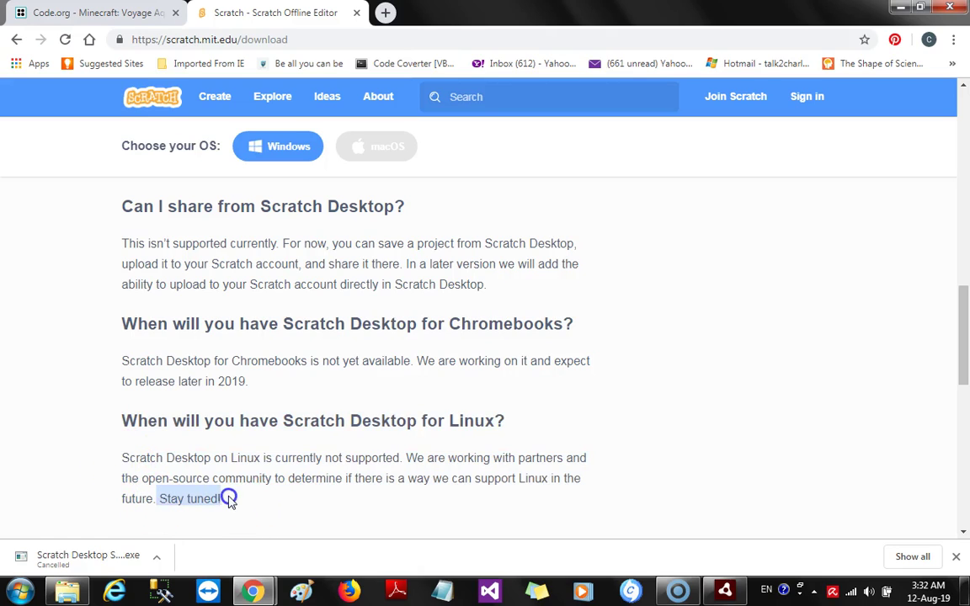
{"action": "left_click", "coordinate": [244, 503]}
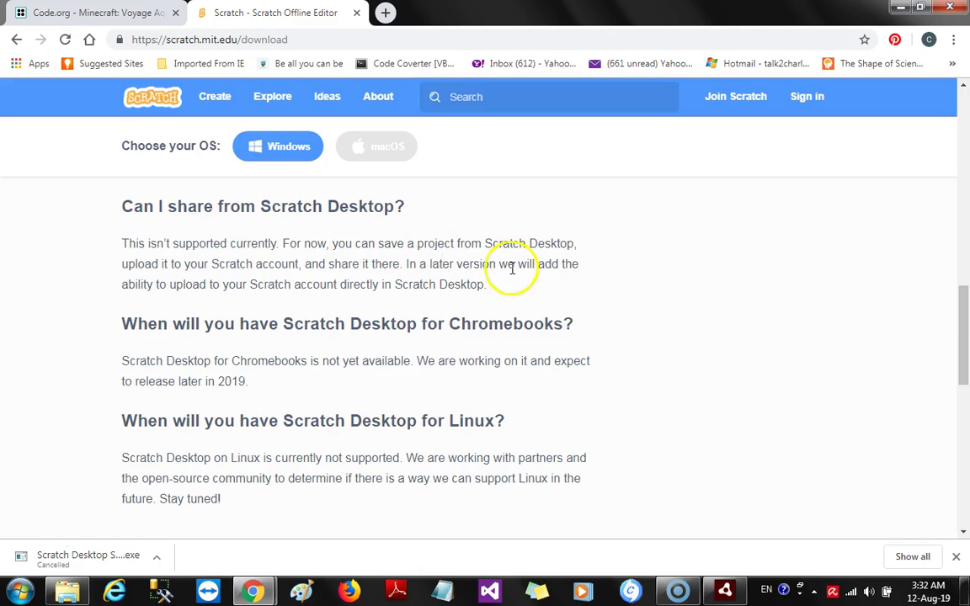
{"action": "scroll", "coordinate": [595, 309], "scroll_direction": "up", "scroll_amount": 3}
{"action": "scroll", "coordinate": [595, 309], "scroll_direction": "up", "scroll_amount": 10}
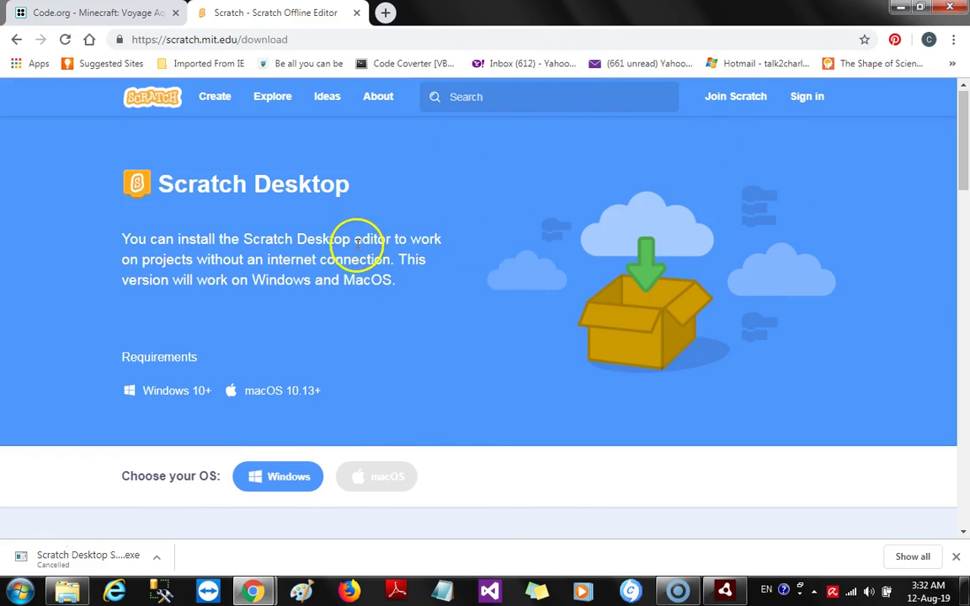
{"action": "scroll", "coordinate": [357, 244], "scroll_direction": "down", "scroll_amount": 3}
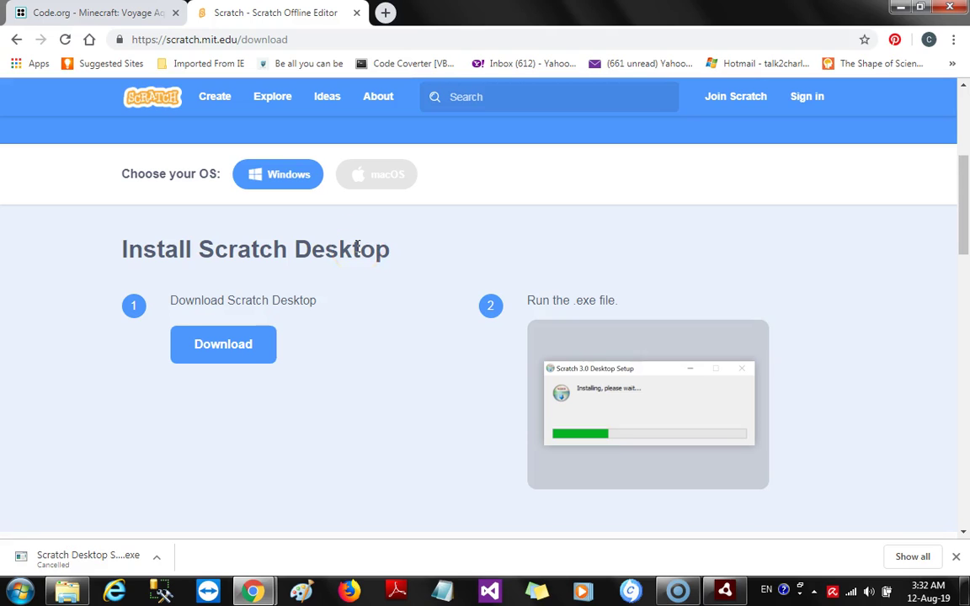
{"action": "scroll", "coordinate": [357, 246], "scroll_direction": "up", "scroll_amount": 3}
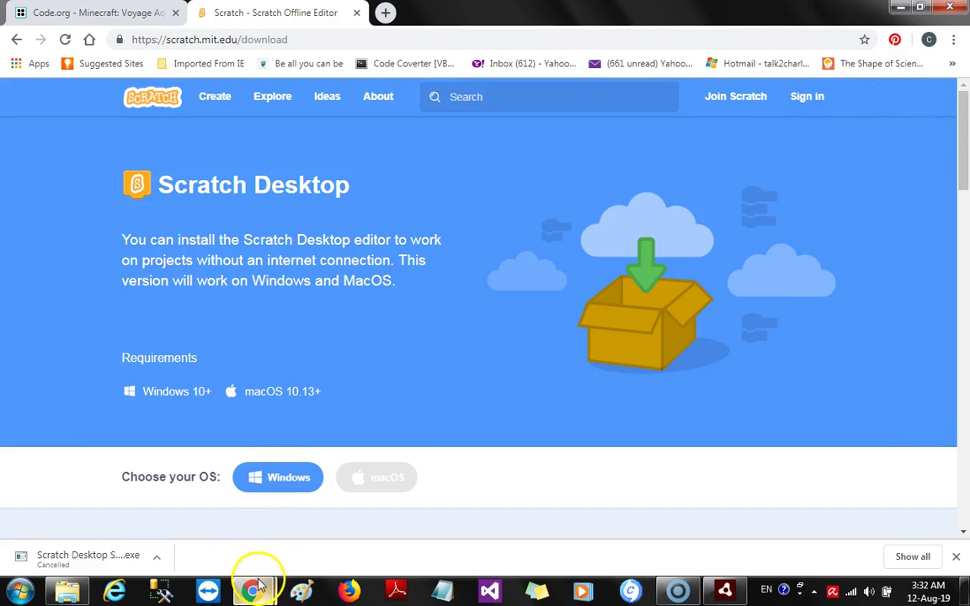
Bring up the waiting Scratch 2 Offline Editor installation dialog and cancel it
{"action": "mouse_move", "coordinate": [261, 594]}
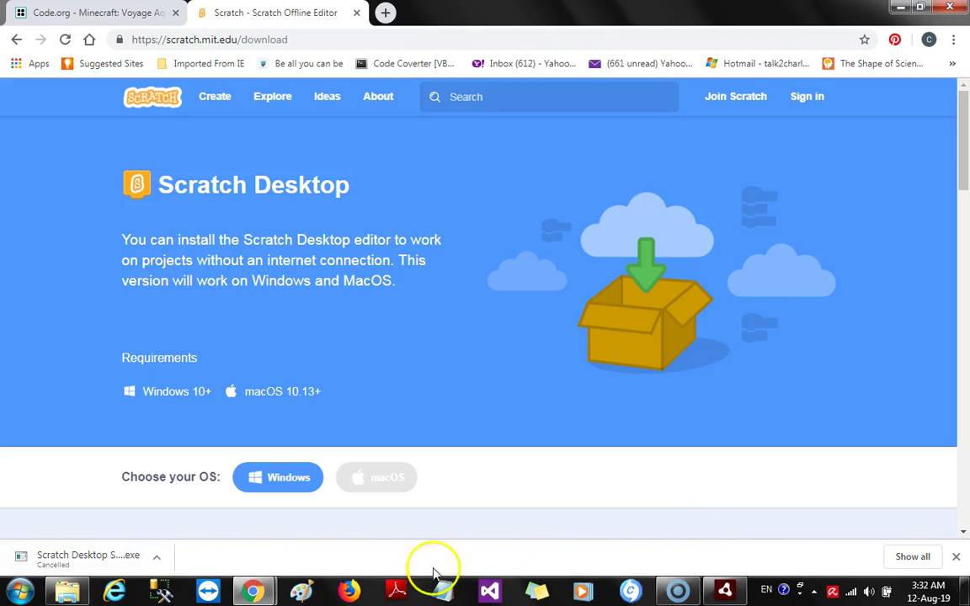
{"action": "left_click", "coordinate": [723, 592]}
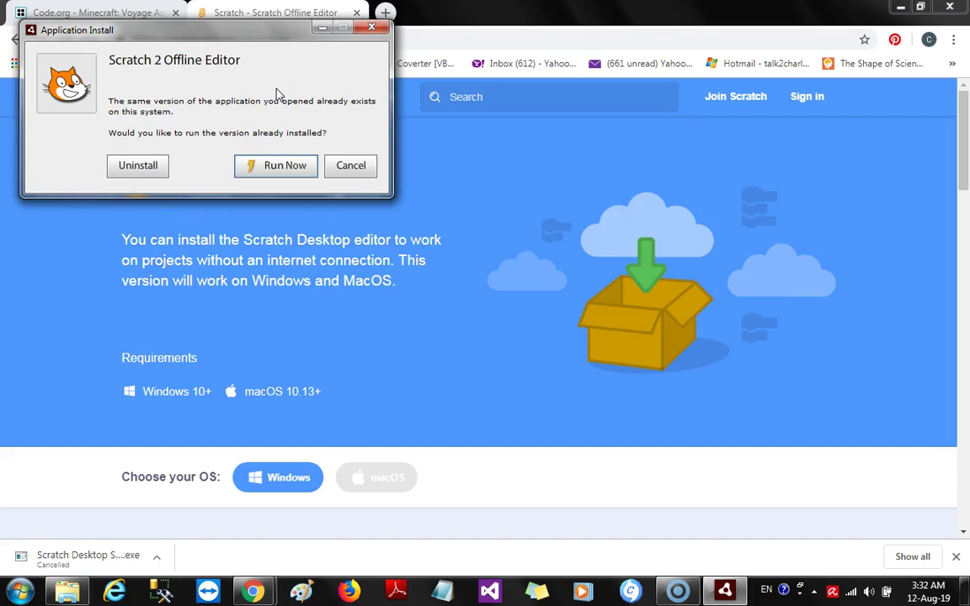
{"action": "left_click", "coordinate": [353, 168]}
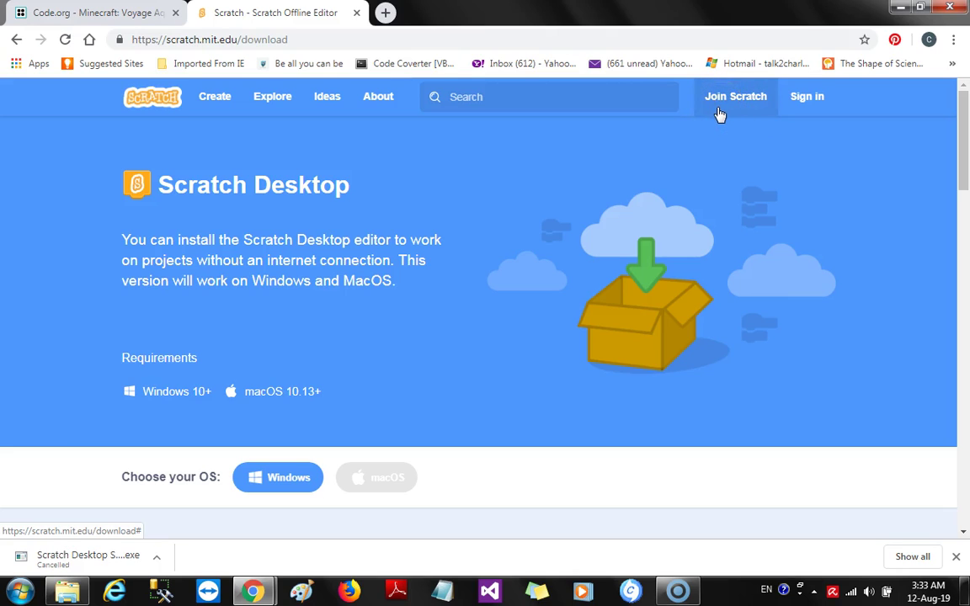
View the first page of the Join Scratch sign-up form and close it without registering
{"action": "left_click", "coordinate": [749, 111]}
{"action": "left_click", "coordinate": [731, 111]}
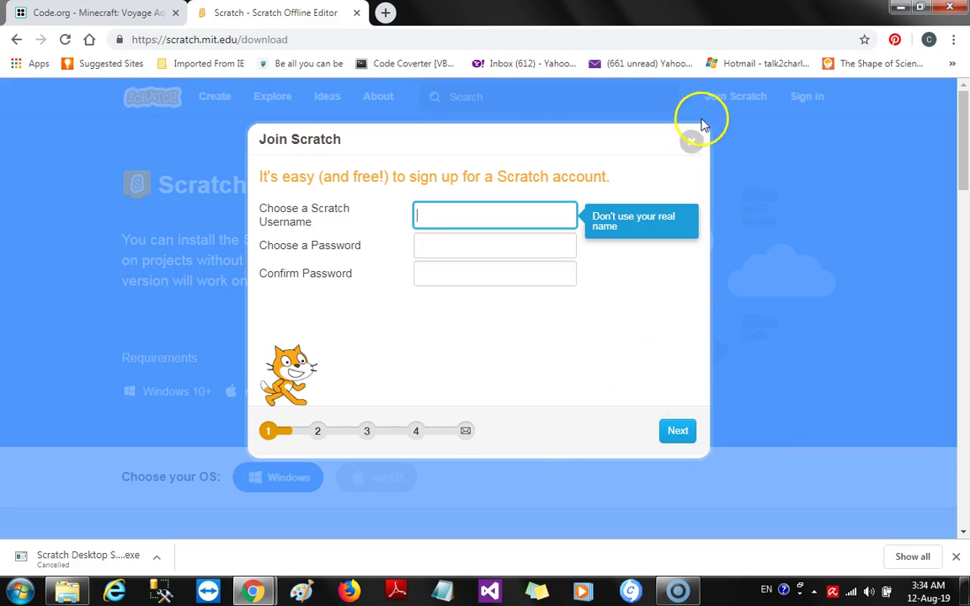
{"action": "left_click", "coordinate": [688, 144]}
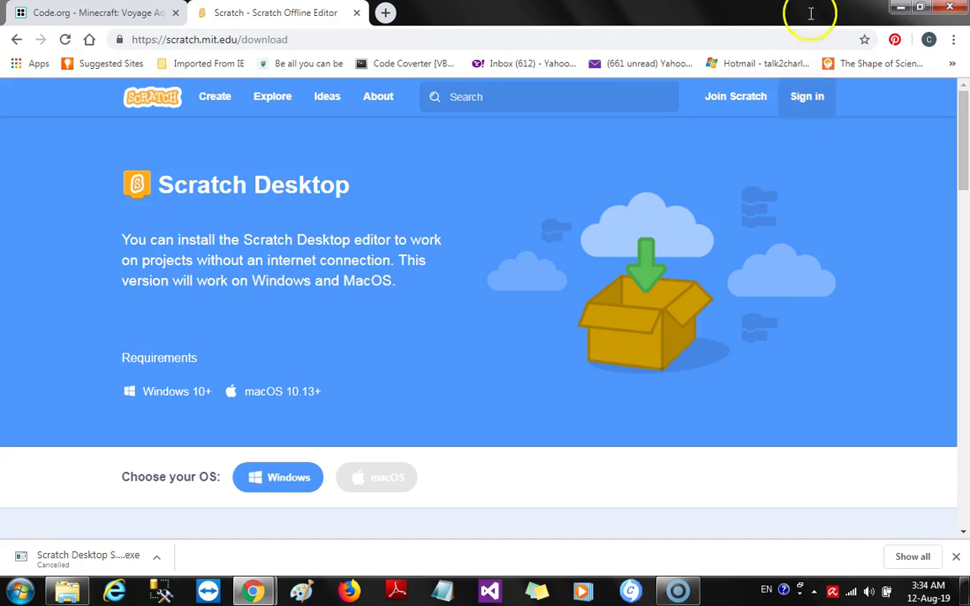
Put the browser window away and locate the Scratch Desktop shortcut on the Windows desktop
{"action": "left_click", "coordinate": [951, 9]}
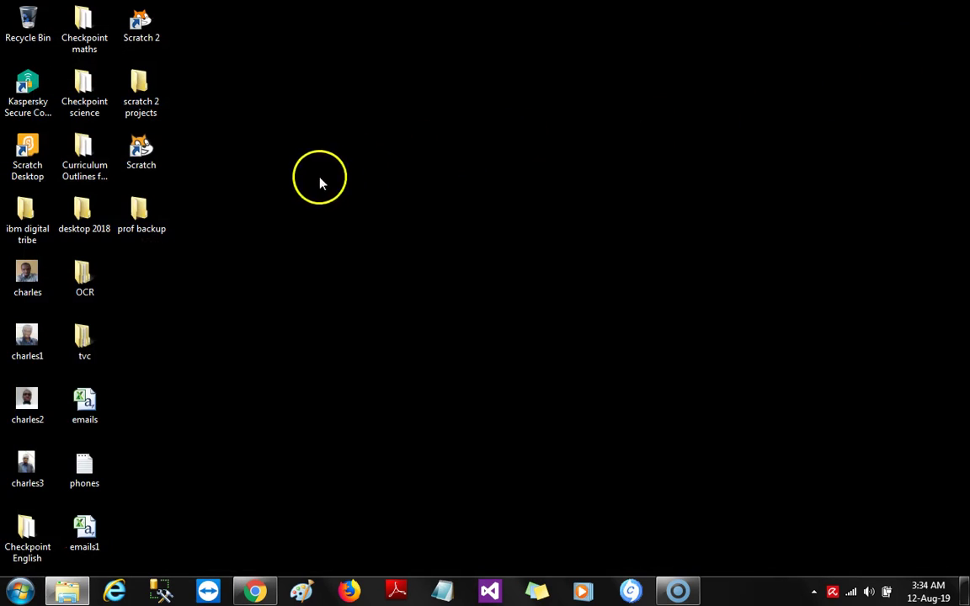
{"action": "left_click", "coordinate": [30, 154]}
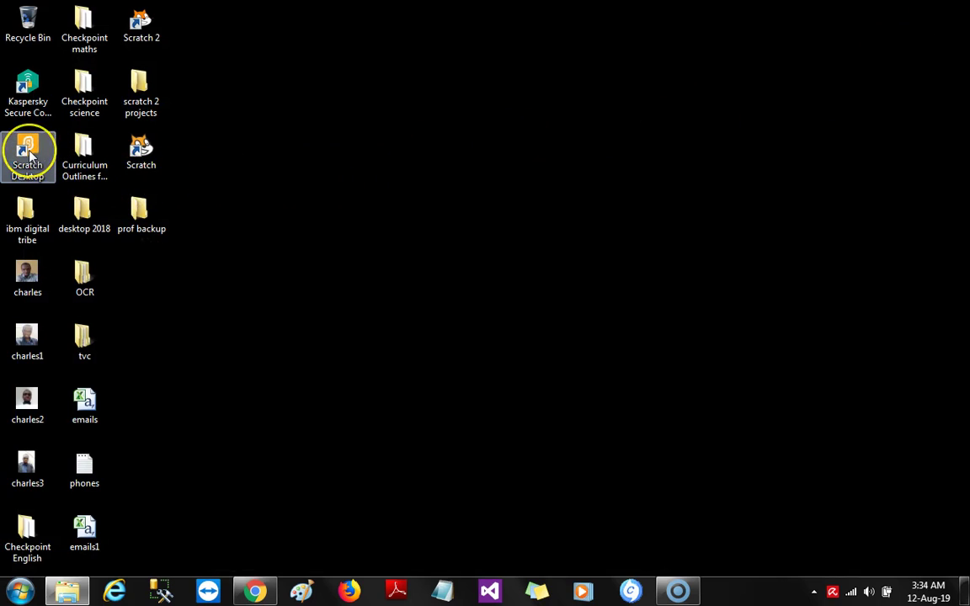
{"action": "left_click", "coordinate": [30, 153]}
{"action": "left_click", "coordinate": [96, 147]}
{"action": "left_click", "coordinate": [31, 155]}
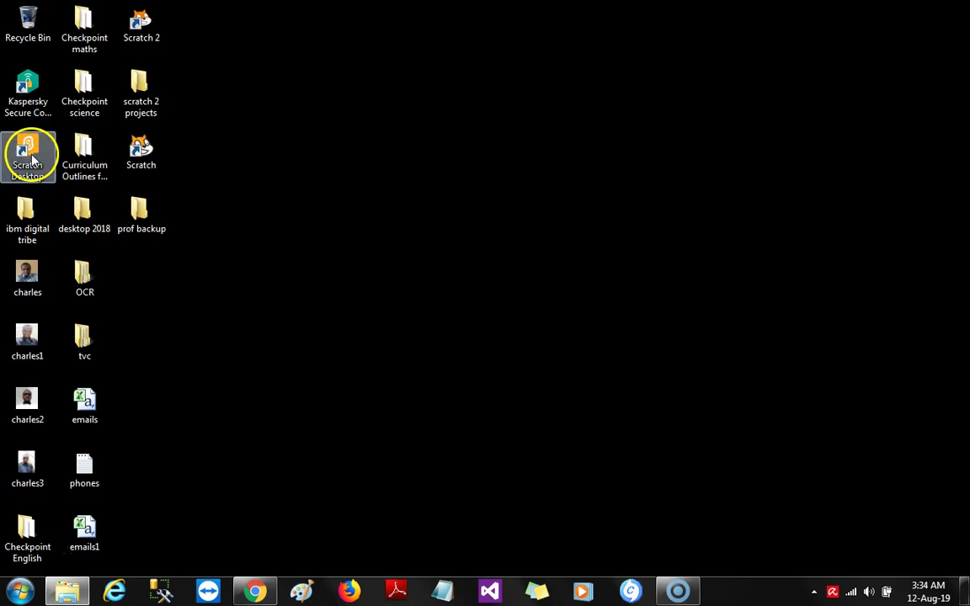
{"action": "left_click", "coordinate": [34, 150]}
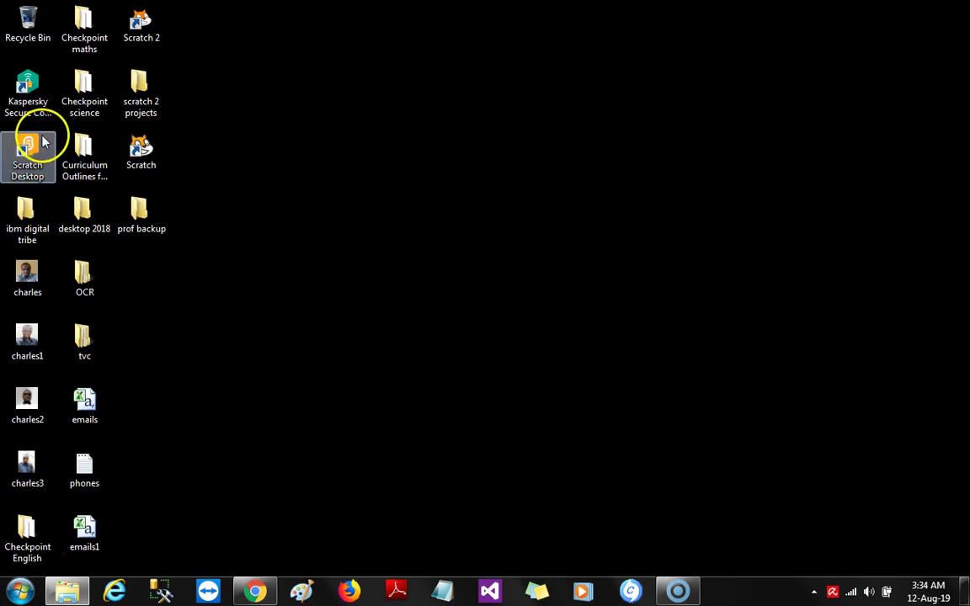
{"action": "left_click", "coordinate": [96, 155]}
{"action": "left_click", "coordinate": [141, 155]}
{"action": "left_click", "coordinate": [66, 163]}
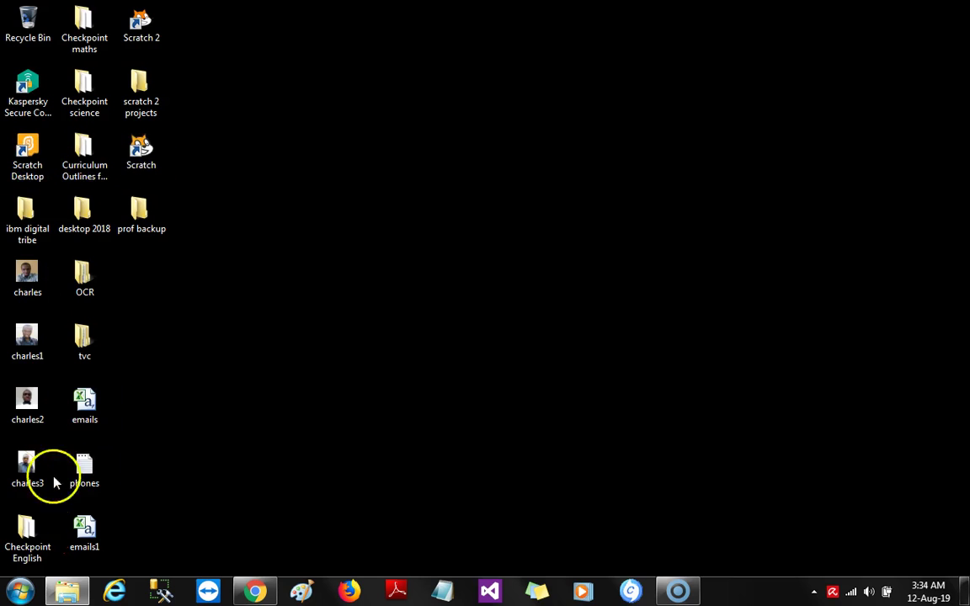
Dismiss the list of installed programs and launch Scratch Desktop from its desktop shortcut
{"action": "left_click", "coordinate": [18, 592]}
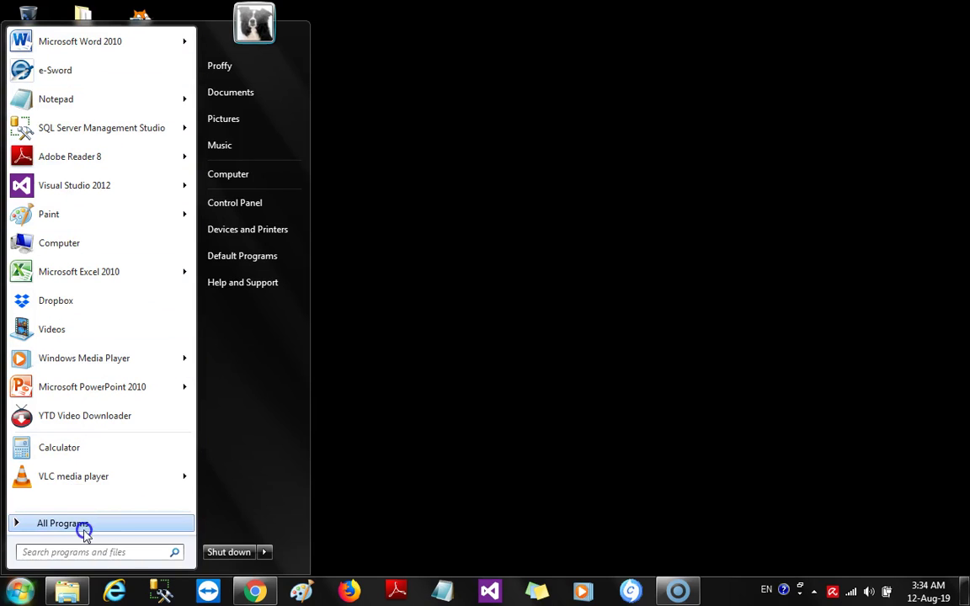
{"action": "left_click", "coordinate": [384, 500]}
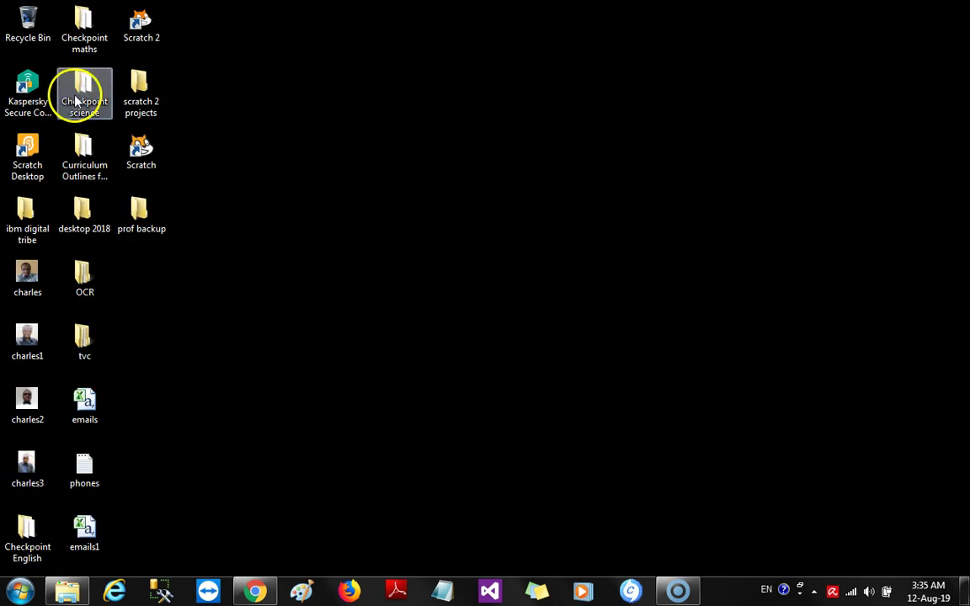
{"action": "double_click", "coordinate": [37, 168]}
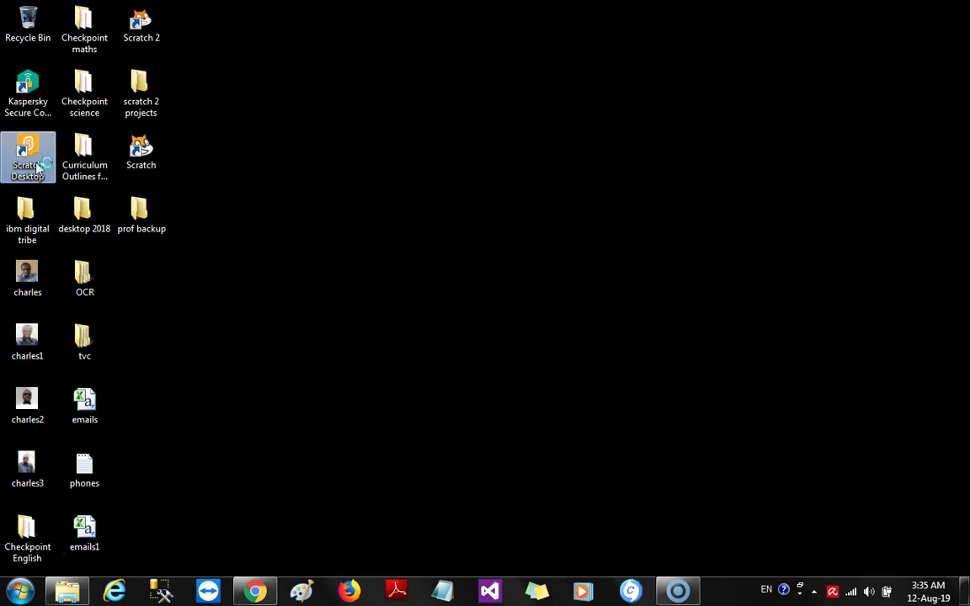